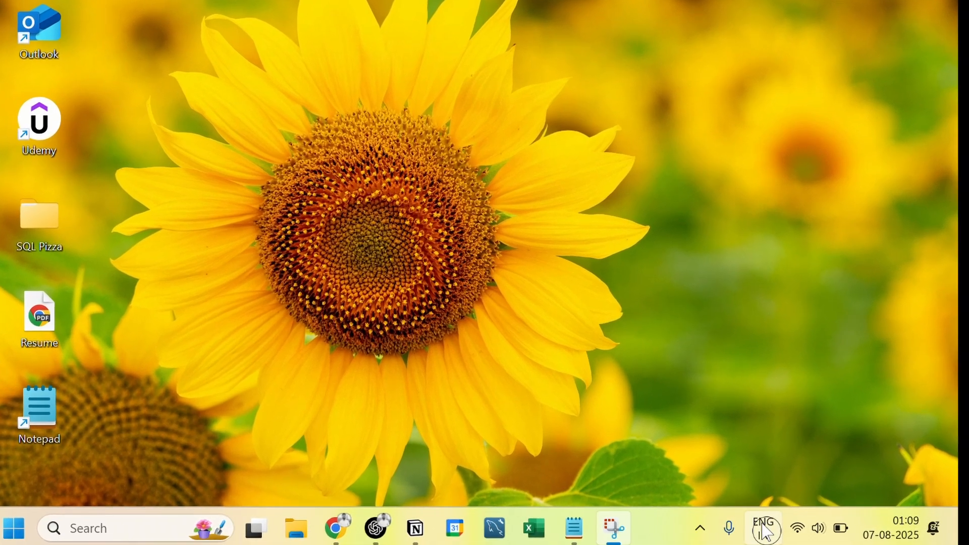
# View the keyboard layouts currently available on the computer.
pyautogui.click(807, 527)
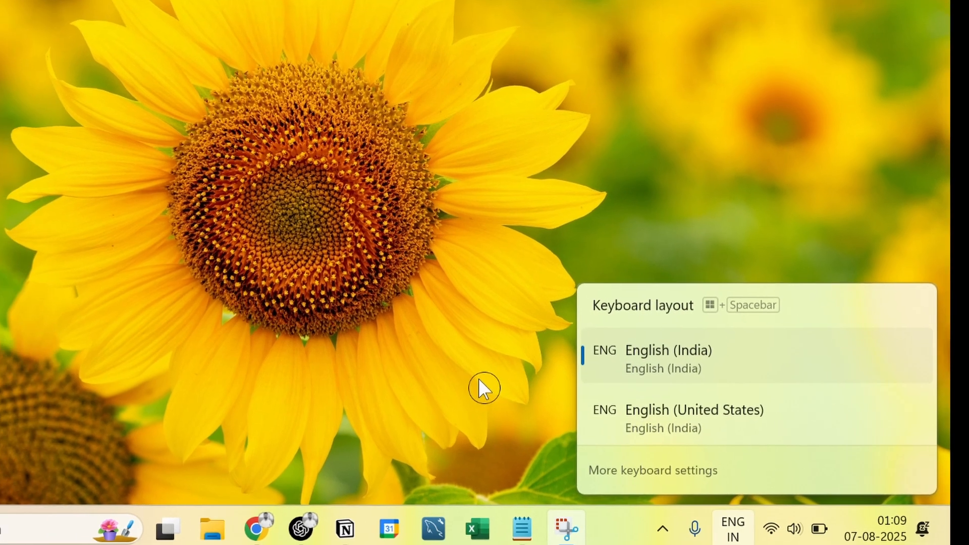
pyautogui.click(445, 371)
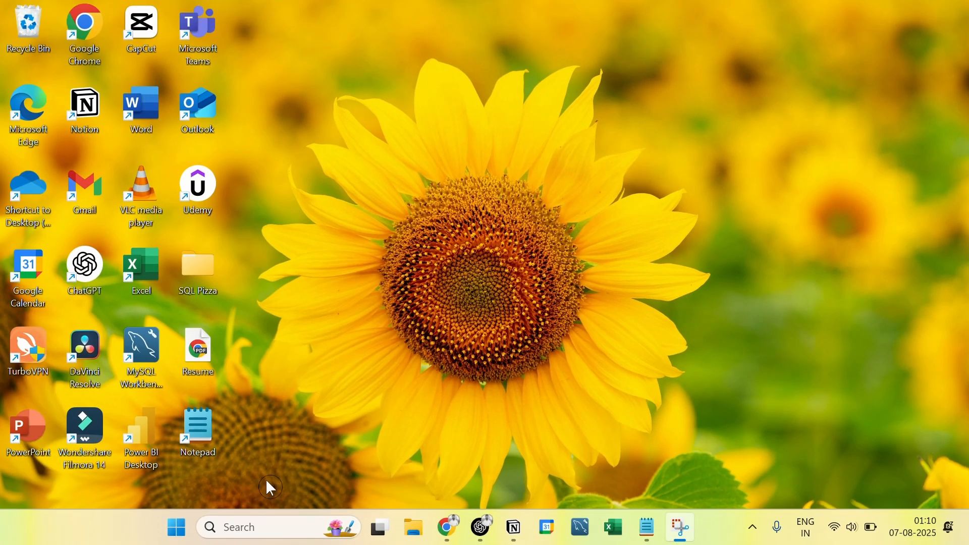
# Search for the Settings app, open it and go to the Language & region page under Time & language.
pyautogui.click(185, 523)
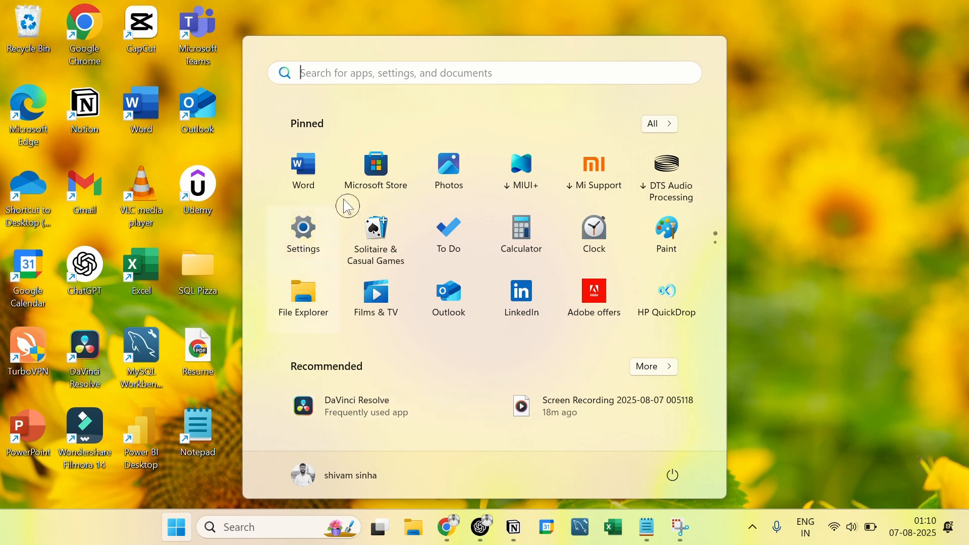
pyautogui.click(359, 78)
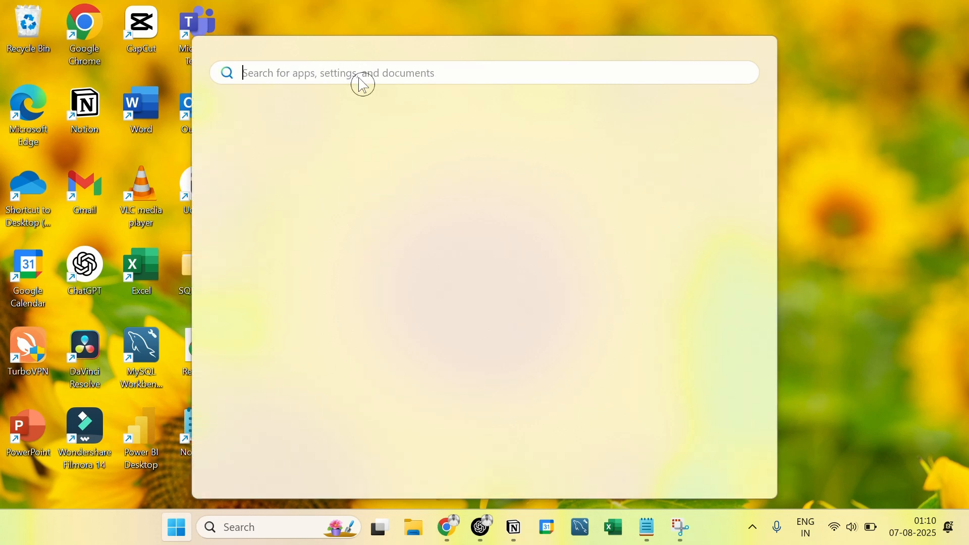
pyautogui.write('settin')
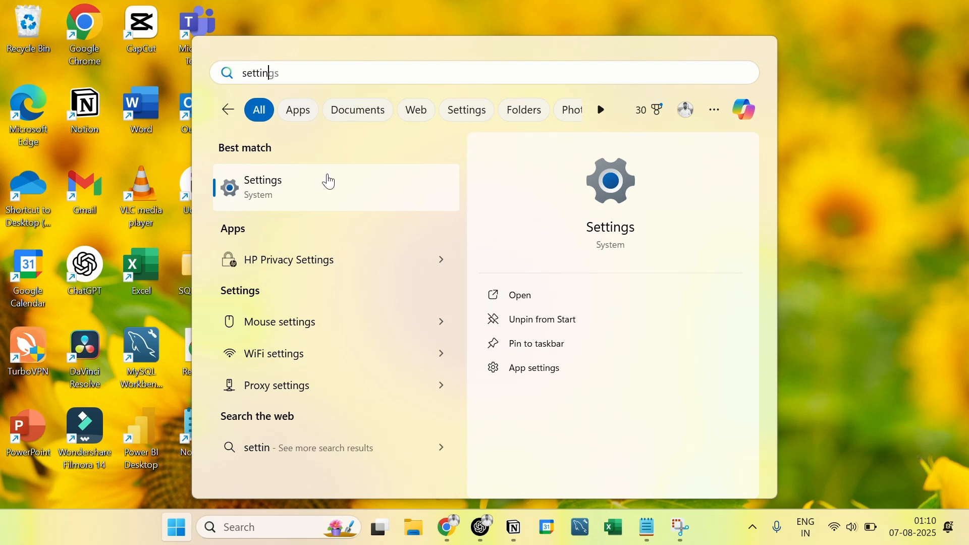
pyautogui.click(331, 181)
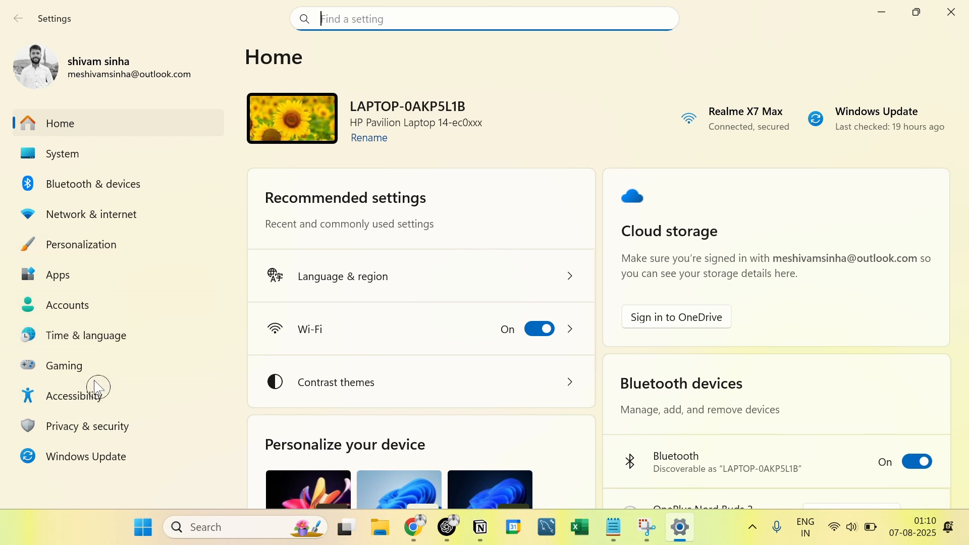
pyautogui.click(89, 345)
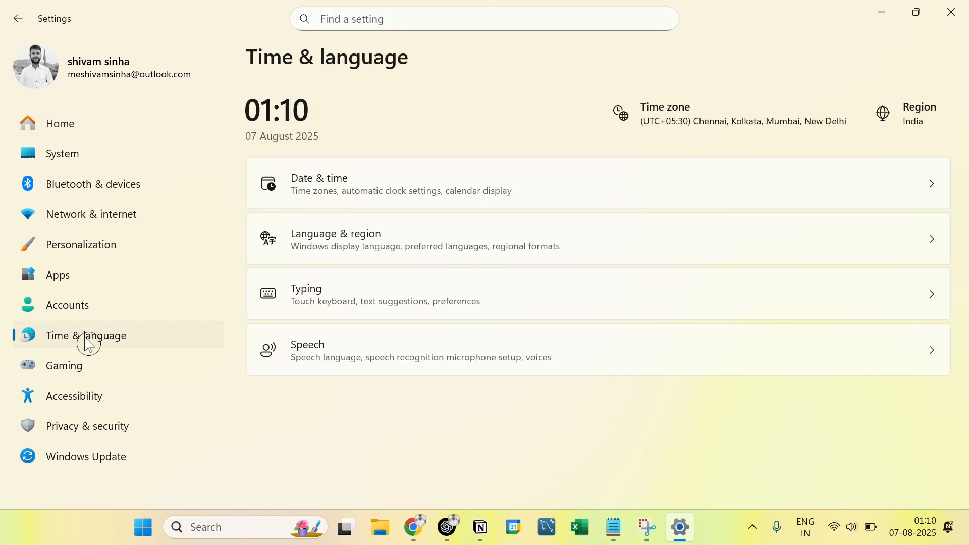
pyautogui.click(378, 249)
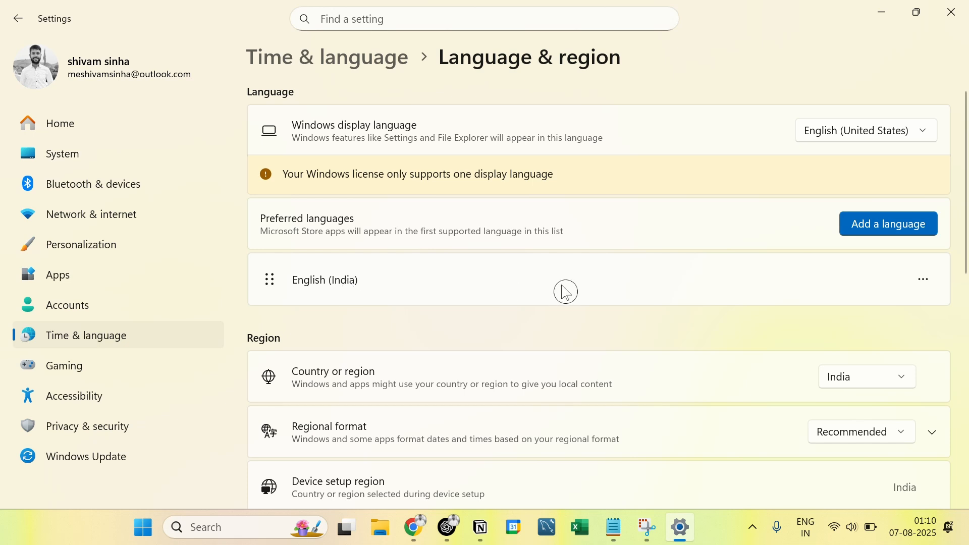
# Install Hindi as an additional preferred language and check the list of available keyboard layouts.
pyautogui.click(864, 231)
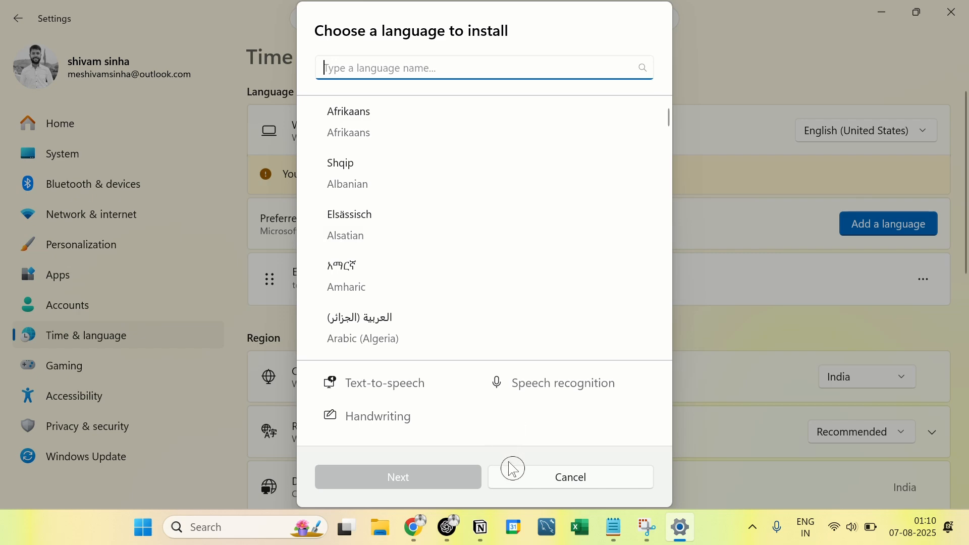
pyautogui.click(553, 492)
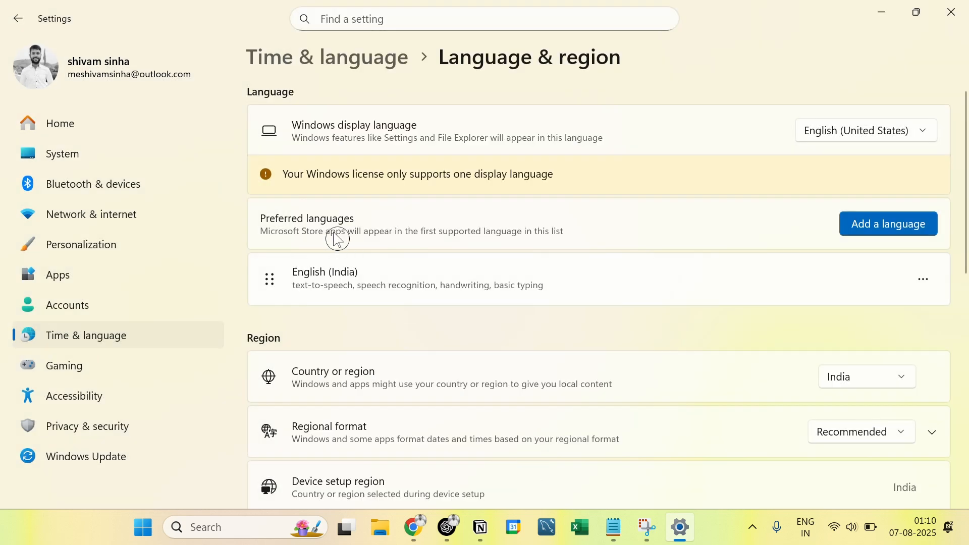
pyautogui.click(903, 232)
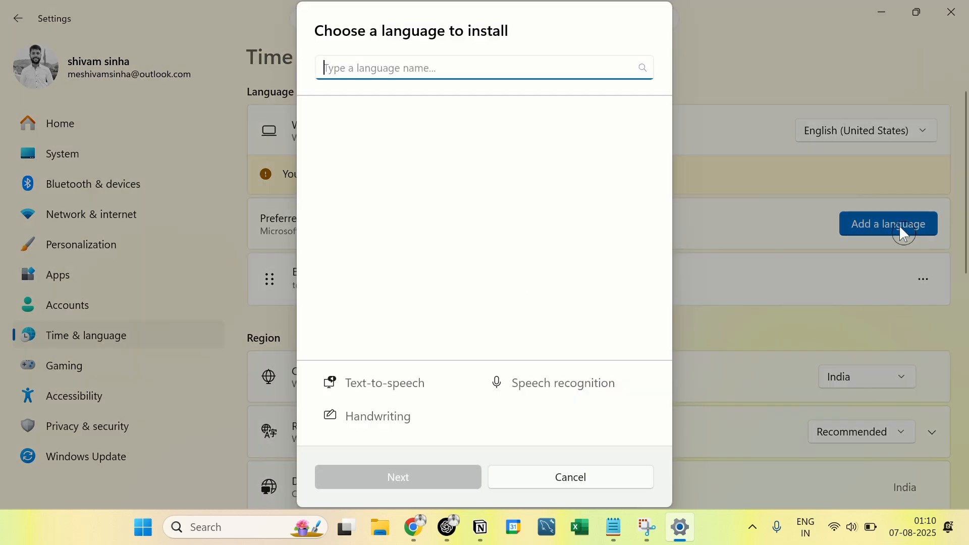
pyautogui.write('hindi')
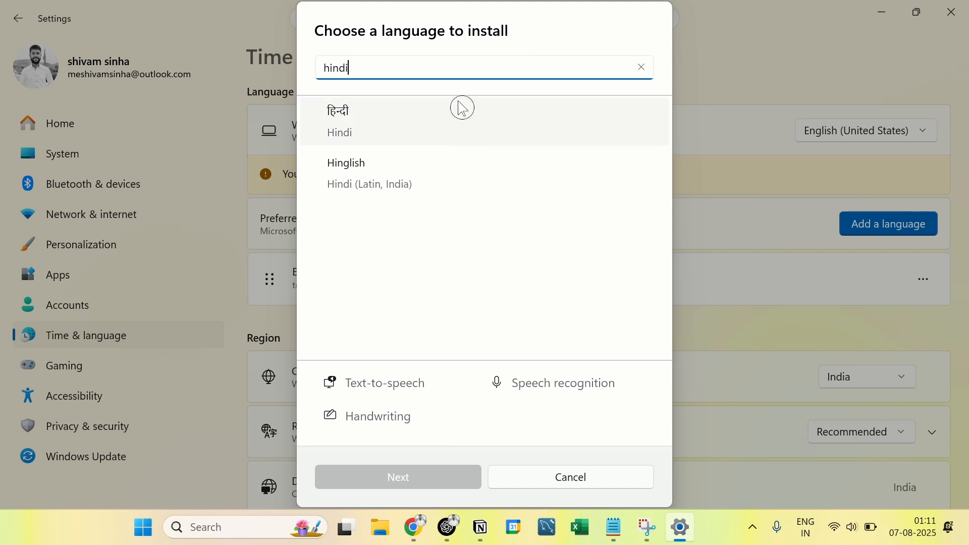
pyautogui.click(434, 126)
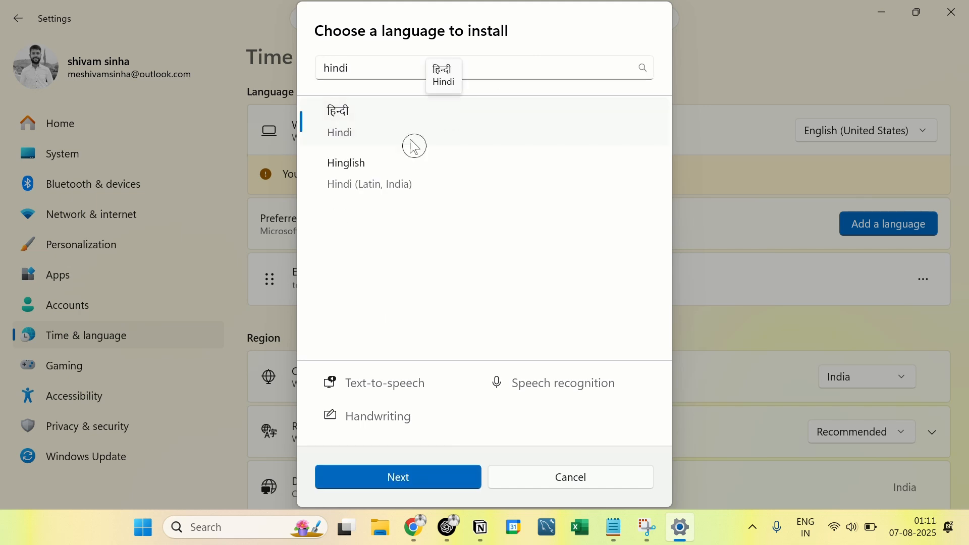
pyautogui.click(402, 487)
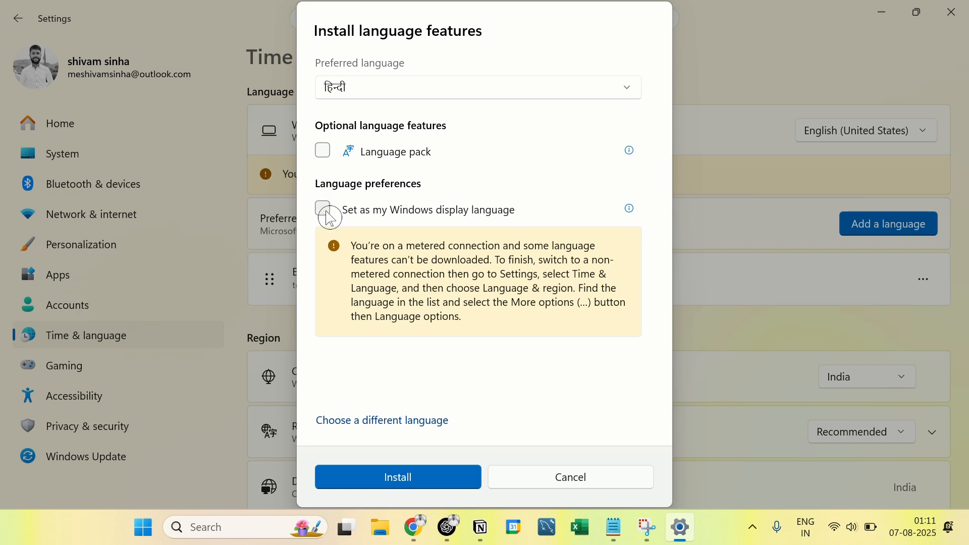
pyautogui.click(398, 478)
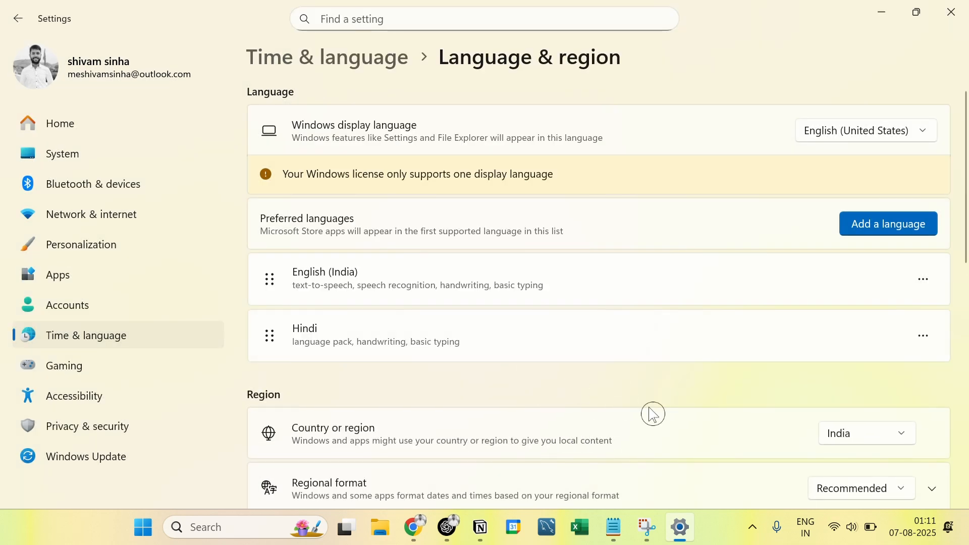
pyautogui.click(803, 532)
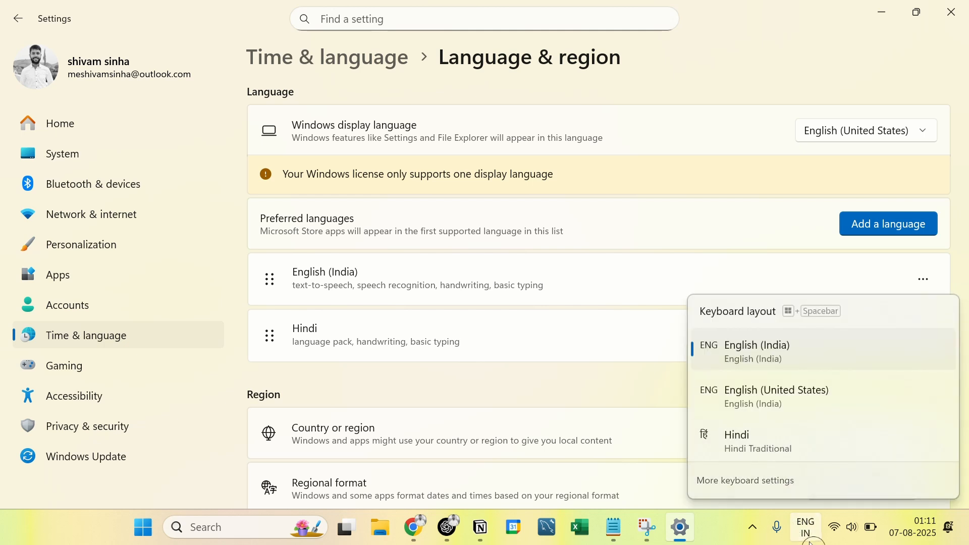
pyautogui.click(795, 537)
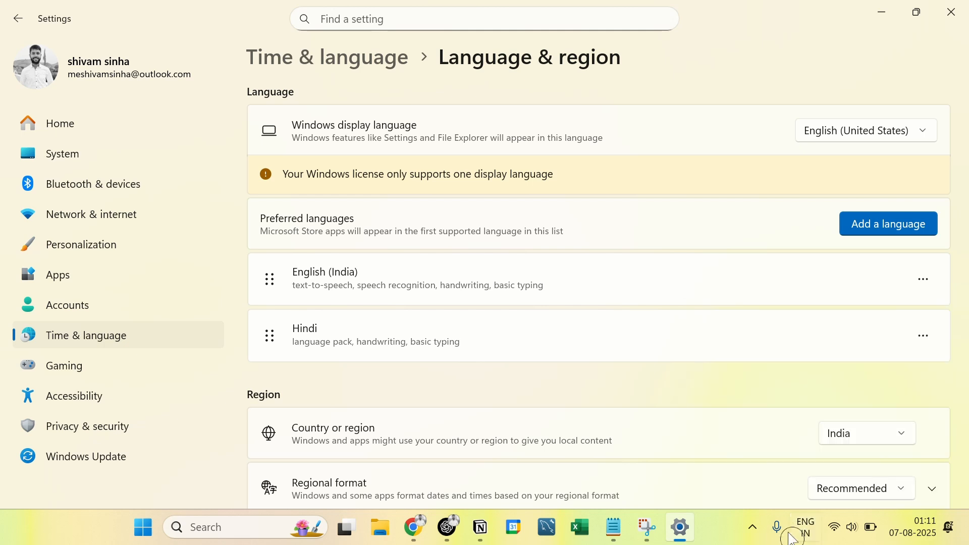
# Try typing "mreashlhshl" in Notepad, clear the text and return to Settings.
pyautogui.click(612, 539)
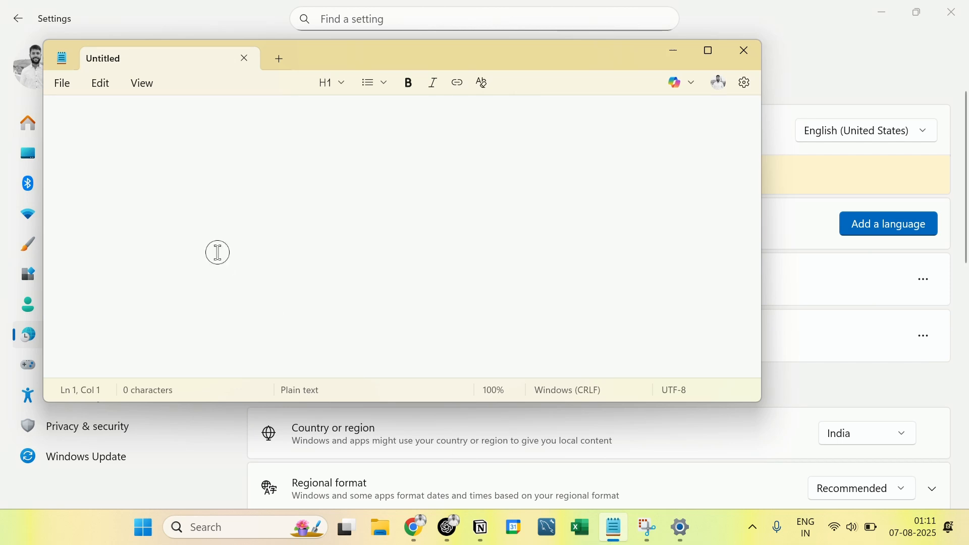
pyautogui.write('mrea')
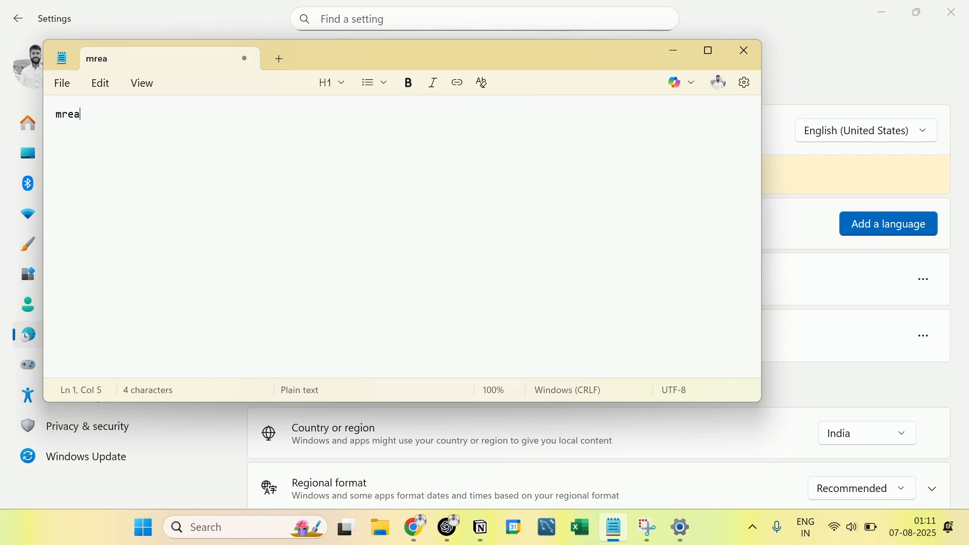
pyautogui.write('shlhshl')
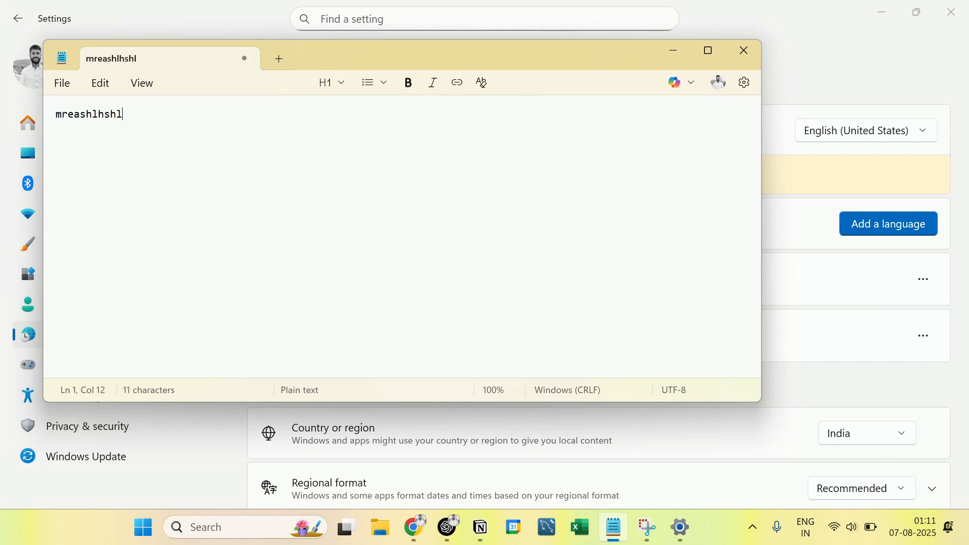
pyautogui.hotkey('ctrl', 'a')
pyautogui.press('BackSpace')
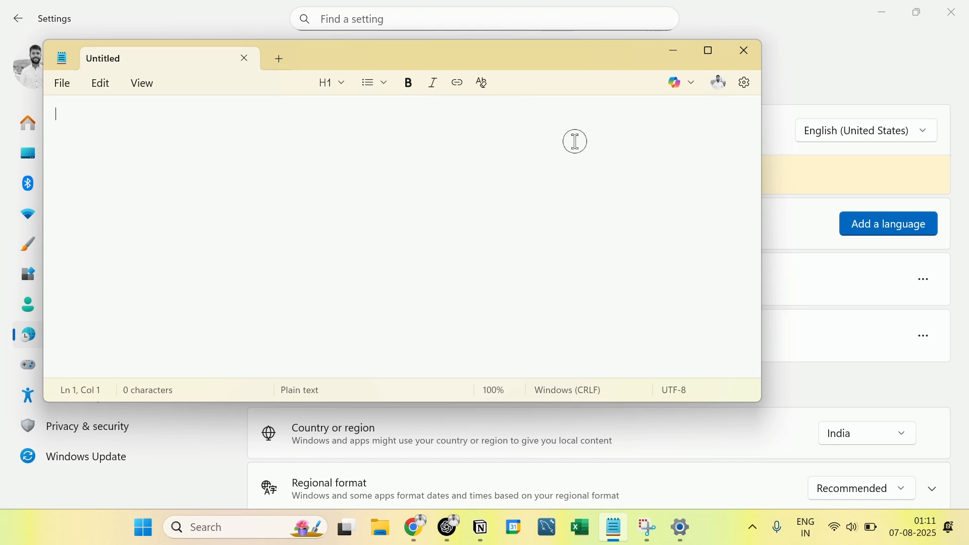
pyautogui.click(667, 58)
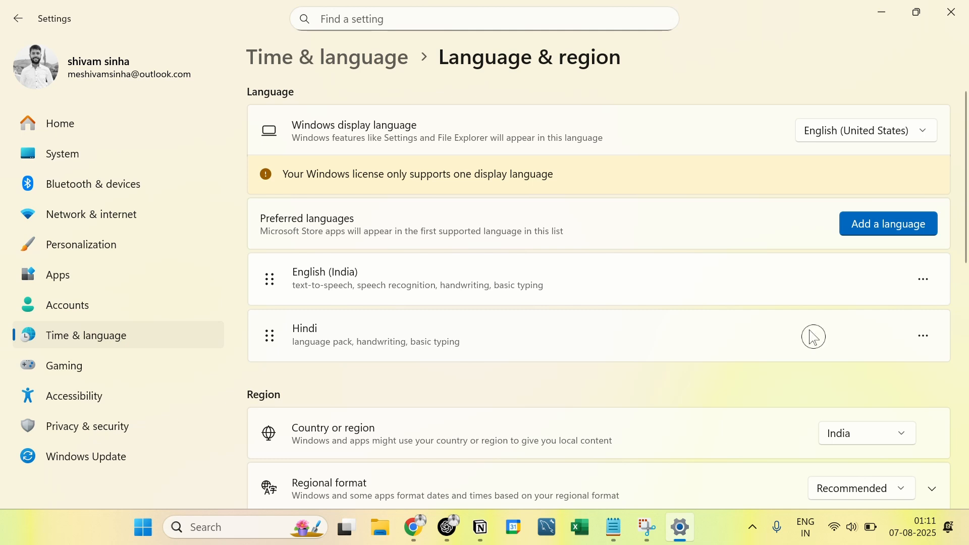
# Add the Hindi Phonetic keyboard in the language options for Hindi.
pyautogui.click(927, 341)
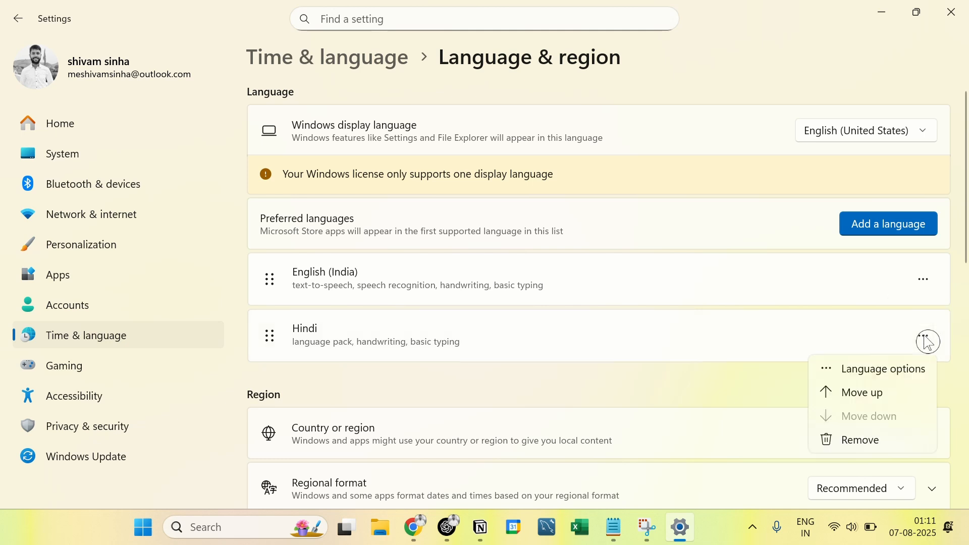
pyautogui.click(878, 382)
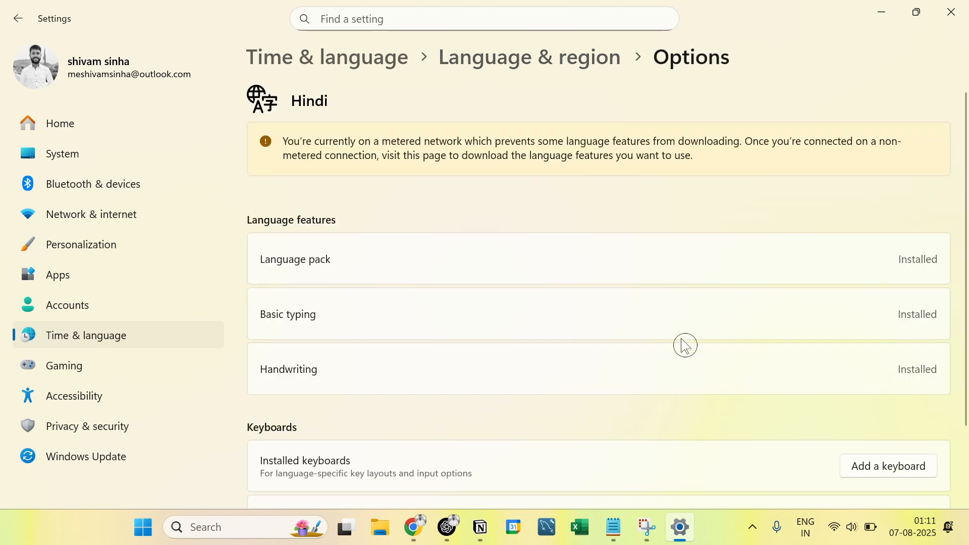
pyautogui.scroll(-2, 681, 418)
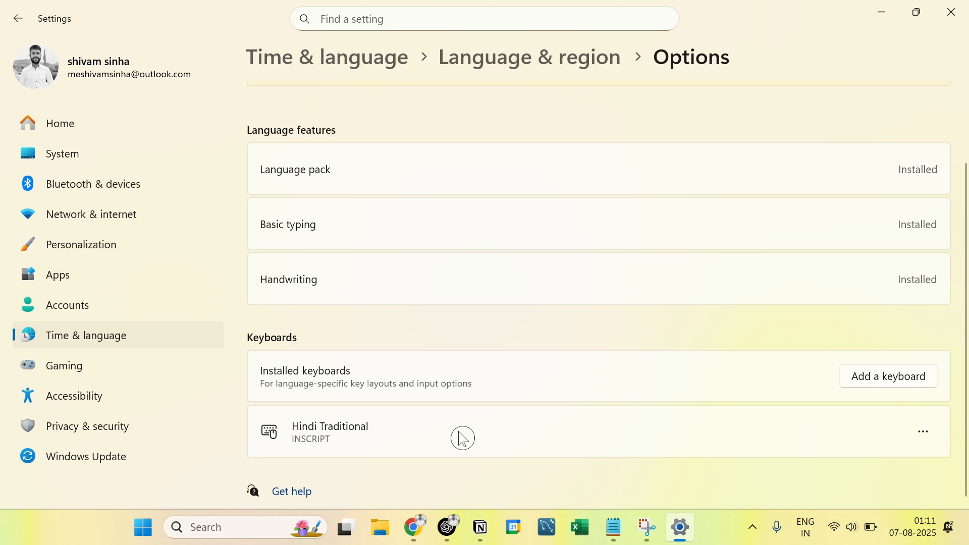
pyautogui.click(908, 382)
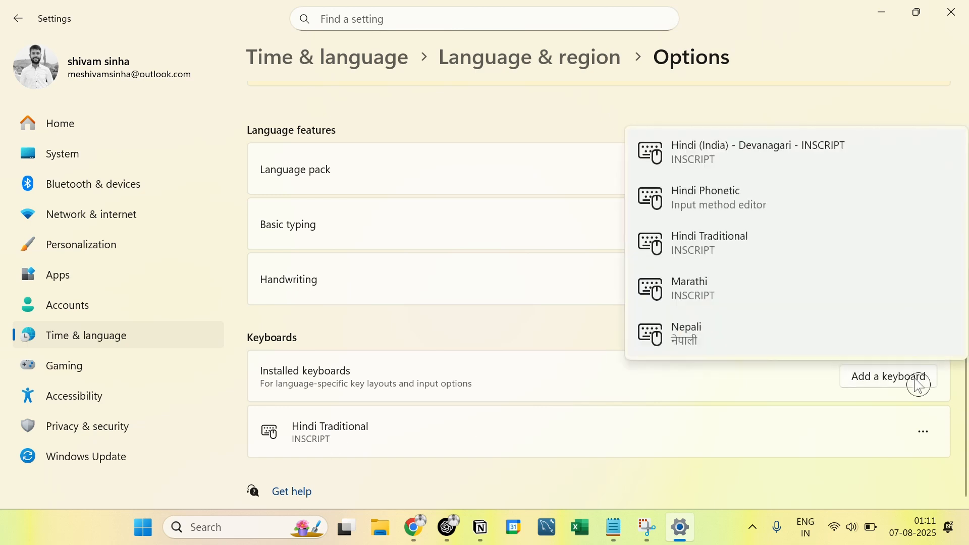
pyautogui.click(744, 204)
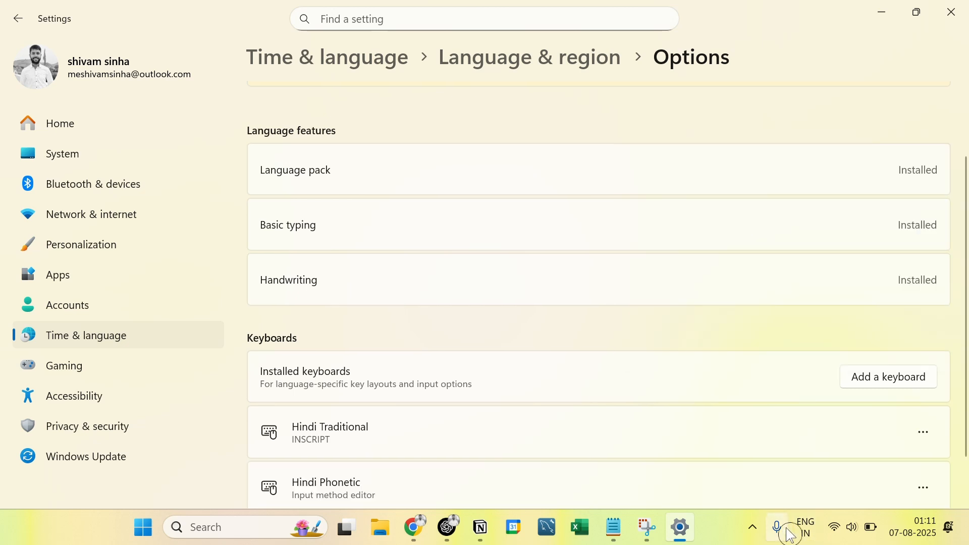
# Check the available keyboard layouts and remove the Hindi Traditional keyboard from the installed keyboards.
pyautogui.click(806, 528)
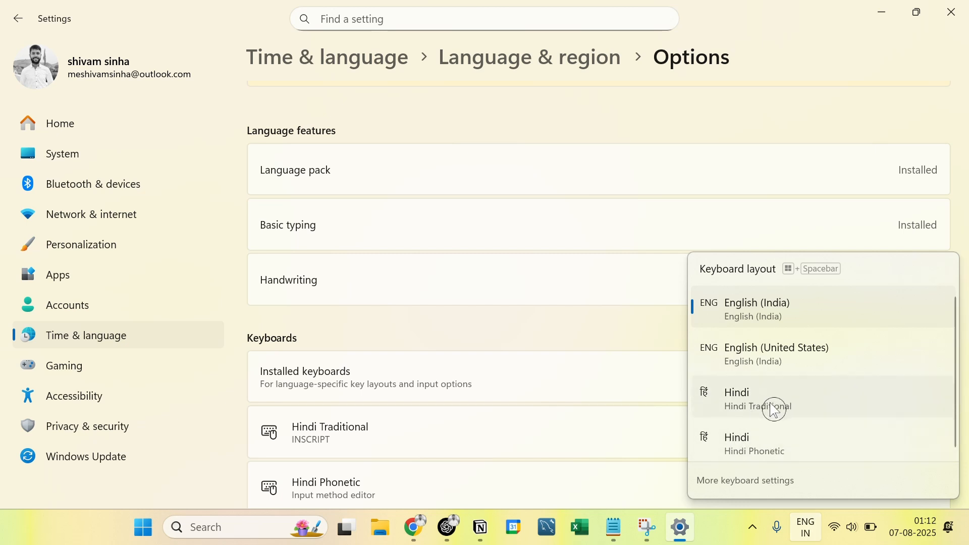
pyautogui.click(808, 539)
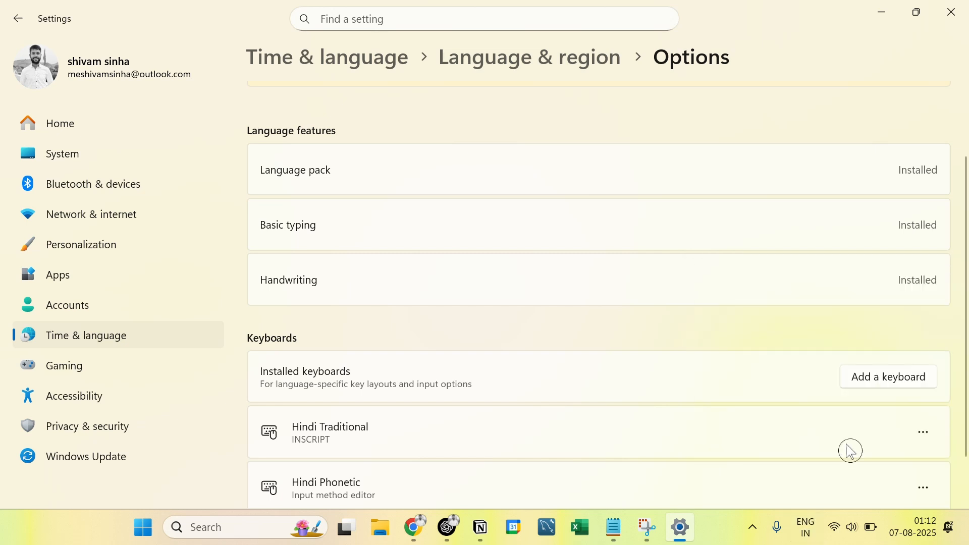
pyautogui.click(925, 433)
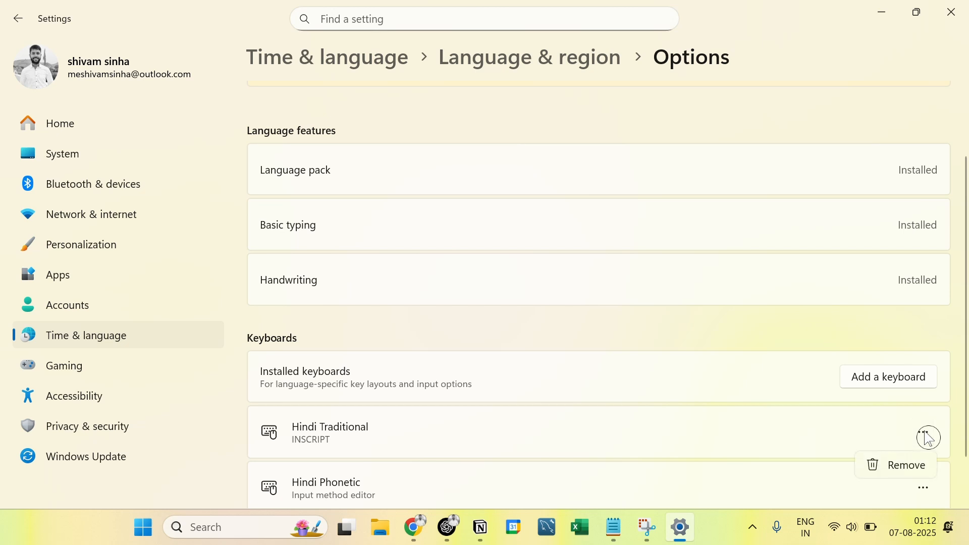
pyautogui.click(911, 469)
# Switch to Notepad, try typing "mera" with the English layout and clear it.
pyautogui.moveTo(618, 529)
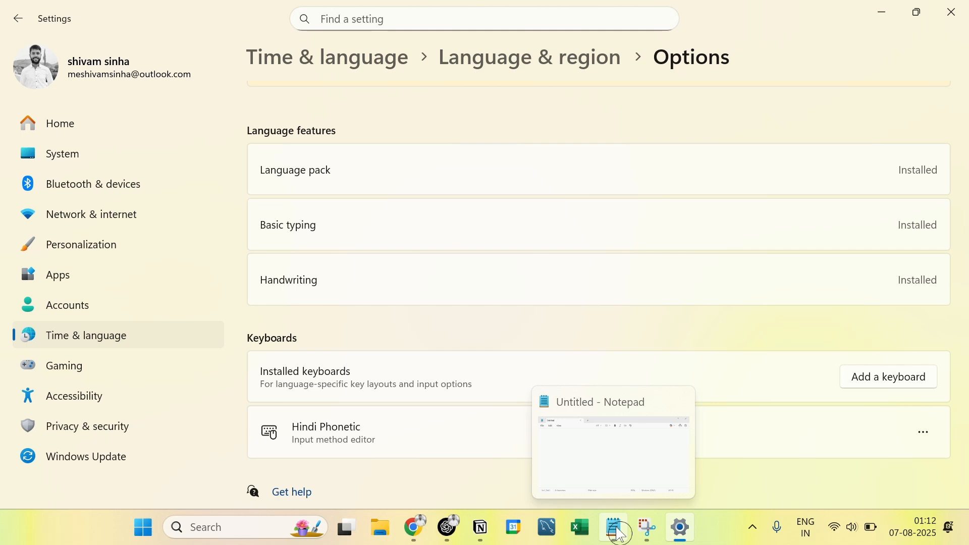
pyautogui.click(620, 532)
pyautogui.write('mera')
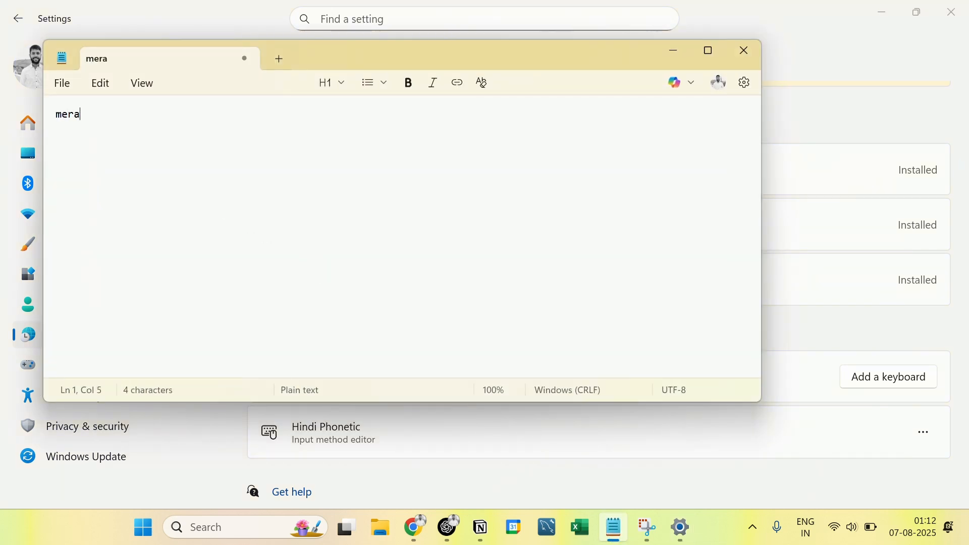
pyautogui.press('BackSpace')
pyautogui.press('BackSpace')
pyautogui.press('BackSpace')
pyautogui.press('BackSpace')
# Switch the keyboard layout to Hindi Phonetic and phonetically write "मेरा नाम", the person's first name and "hain" in Notepad.
pyautogui.click(818, 537)
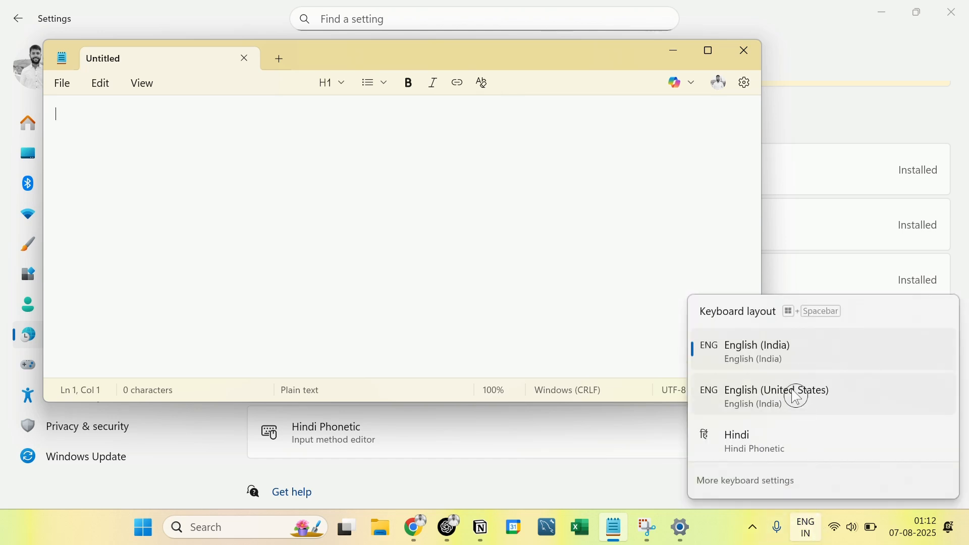
pyautogui.click(752, 443)
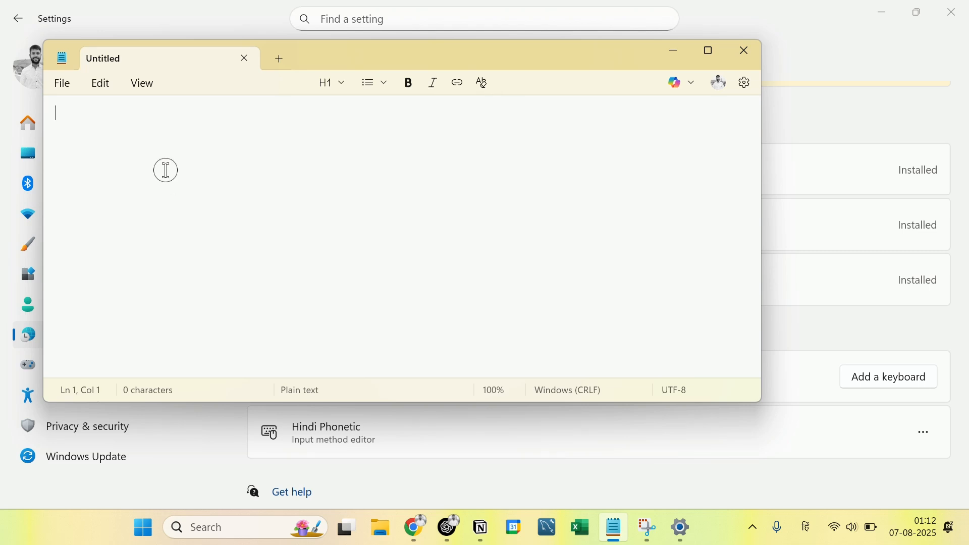
pyautogui.write('mera na')
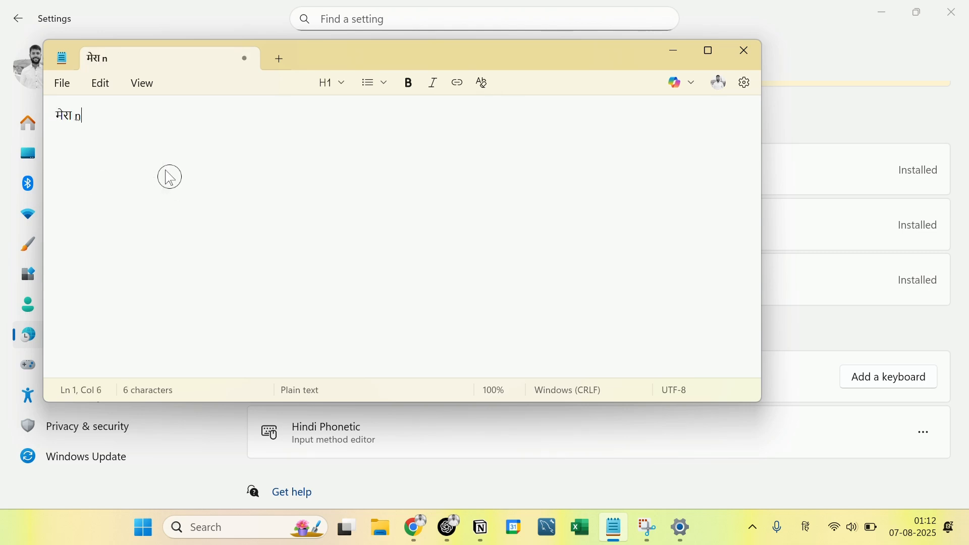
pyautogui.write('am shsivam')
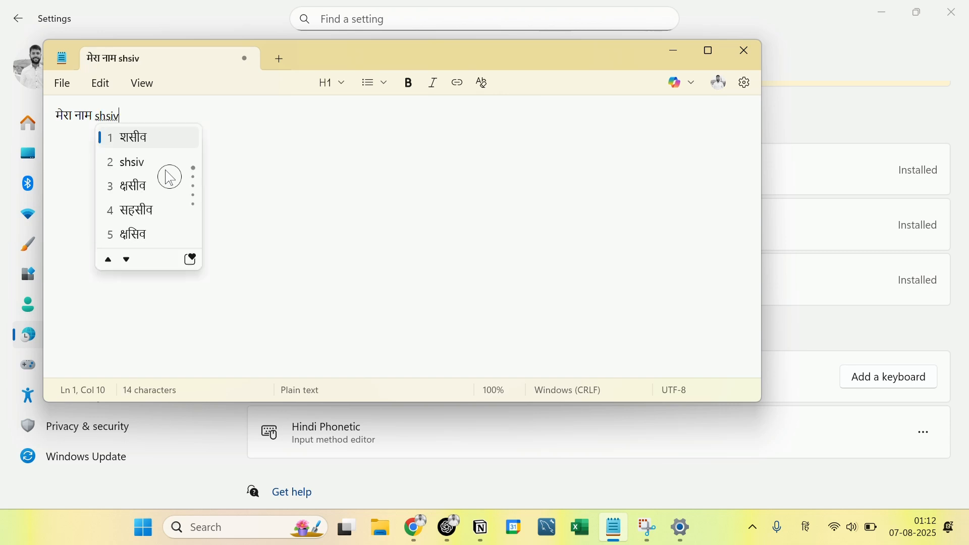
pyautogui.press('BackSpace')
pyautogui.press('BackSpace')
pyautogui.press('BackSpace')
pyautogui.press('BackSpace')
pyautogui.press('BackSpace')
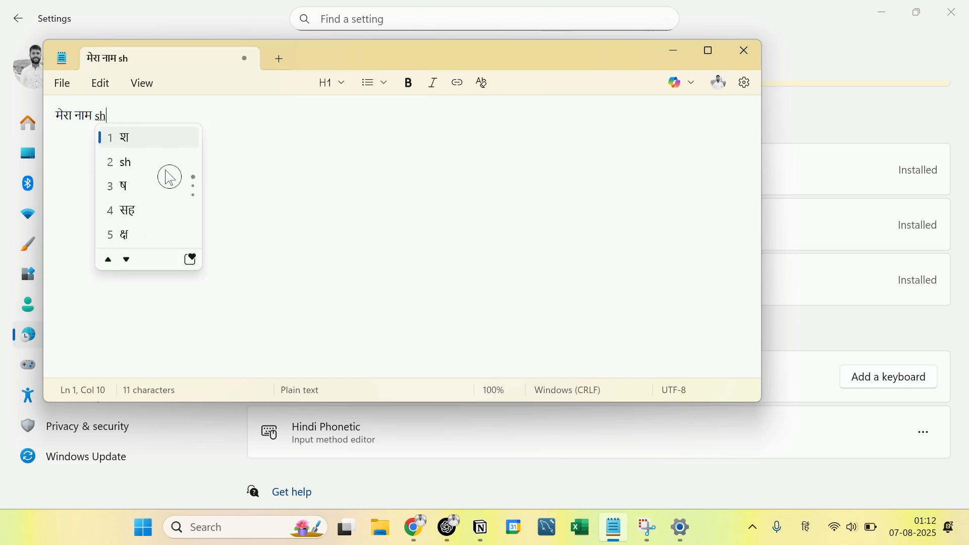
pyautogui.write('ivam hain')
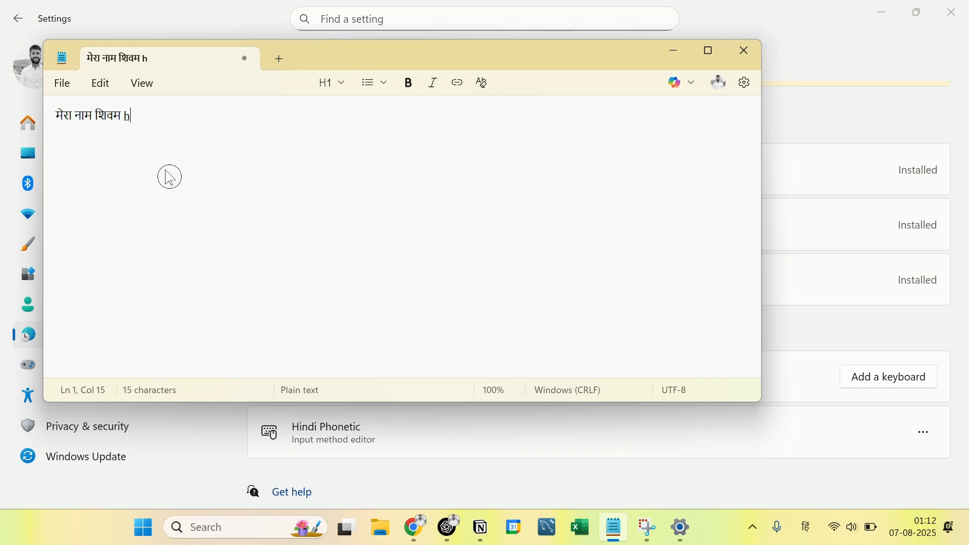
# Clear all the Hindi text in Notepad and close the Notepad window.
pyautogui.press('BackSpace')
pyautogui.write('.')
pyautogui.press('BackSpace')
pyautogui.press('BackSpace')
pyautogui.hotkey('ctrl', 'a')
pyautogui.press('BackSpace')
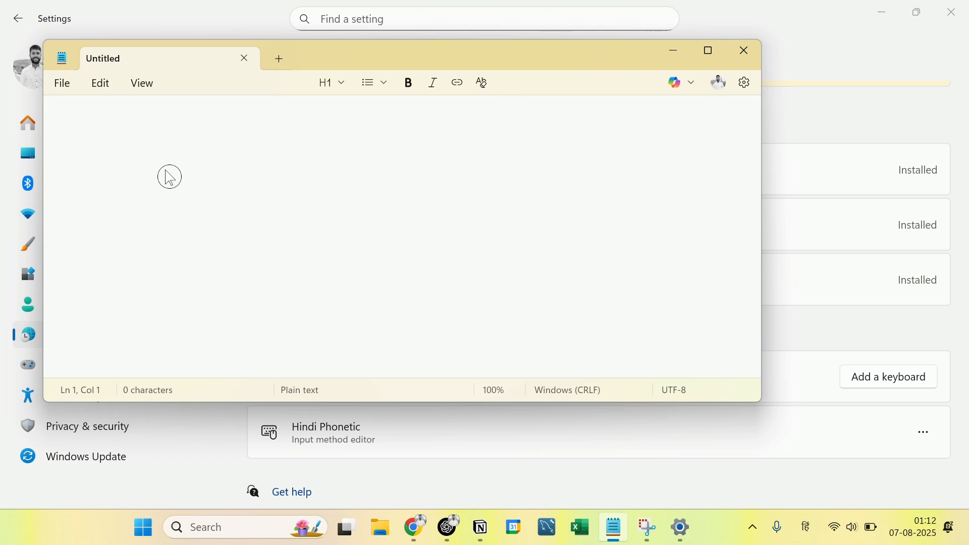
pyautogui.click(749, 60)
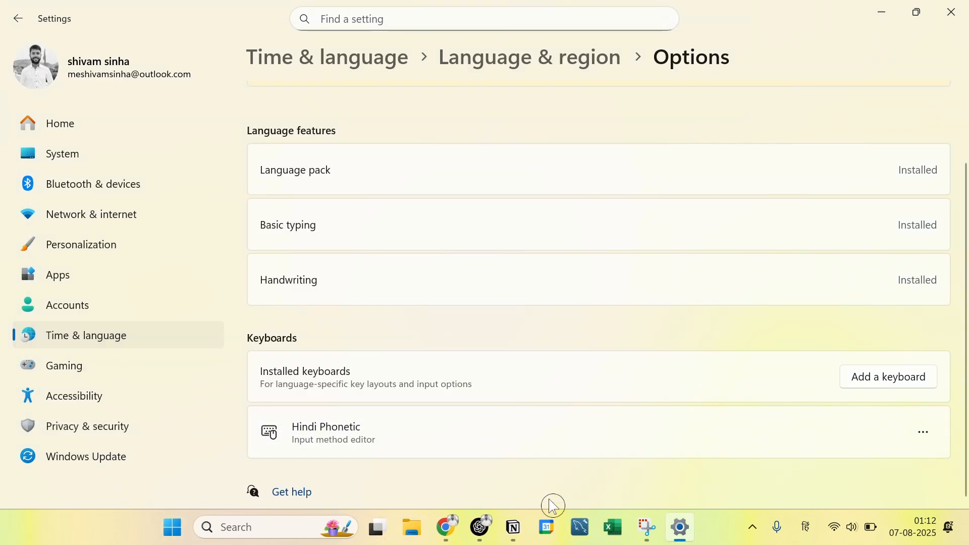
# Switch to Chrome and try writing "cric buzz" phonetically in Hindi in the address bar.
pyautogui.click(434, 536)
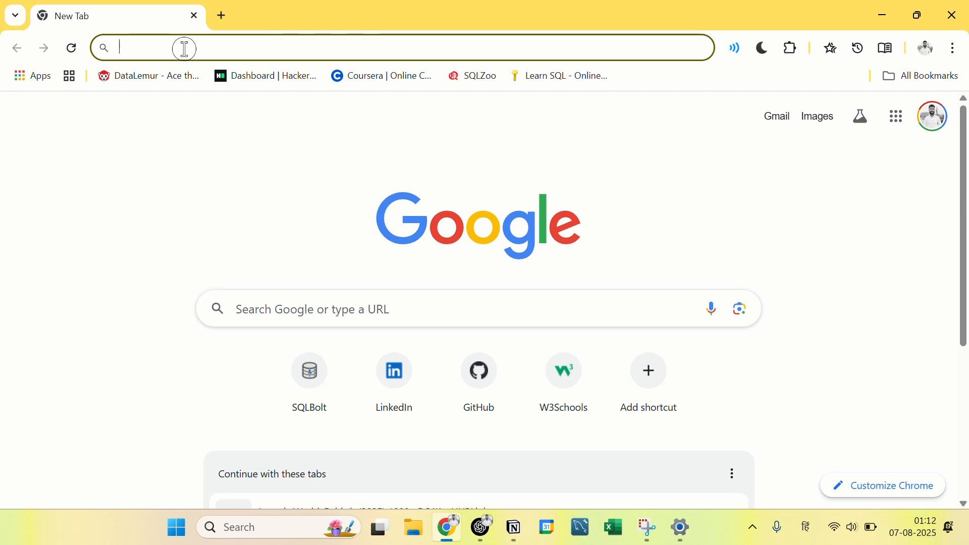
pyautogui.write('cric')
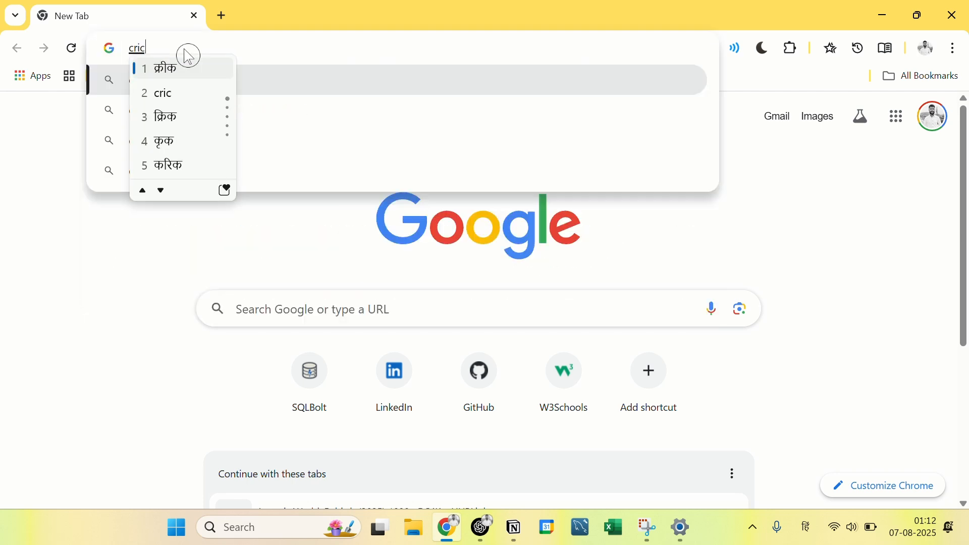
pyautogui.write(' bu')
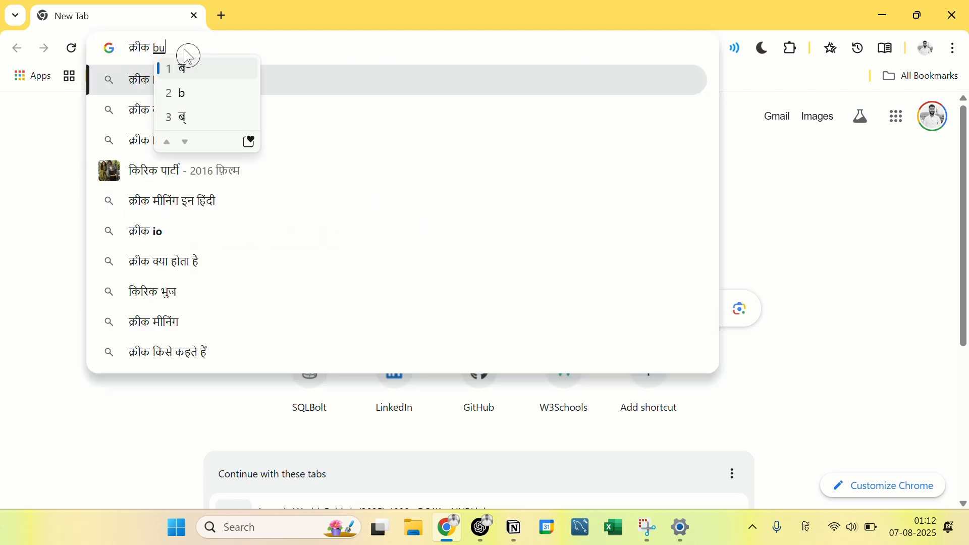
pyautogui.write('zz')
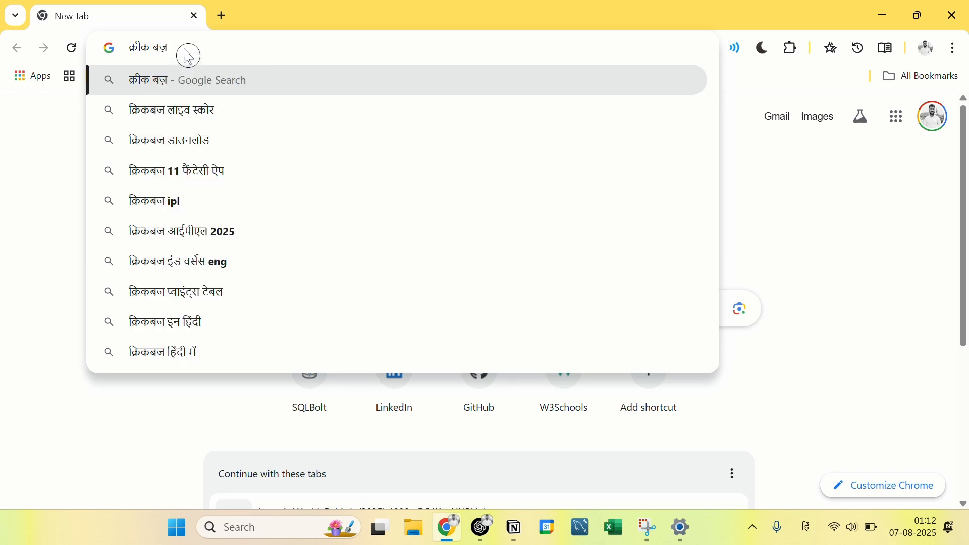
# Clear the Hindi text from the address bar and minimize Chrome to return to Settings.
pyautogui.press('BackSpace')
pyautogui.press('BackSpace')
pyautogui.press('BackSpace')
pyautogui.press('BackSpace')
pyautogui.press('BackSpace')
pyautogui.press('BackSpace')
pyautogui.press('BackSpace')
pyautogui.press('BackSpace')
pyautogui.press('BackSpace')
pyautogui.press('BackSpace')
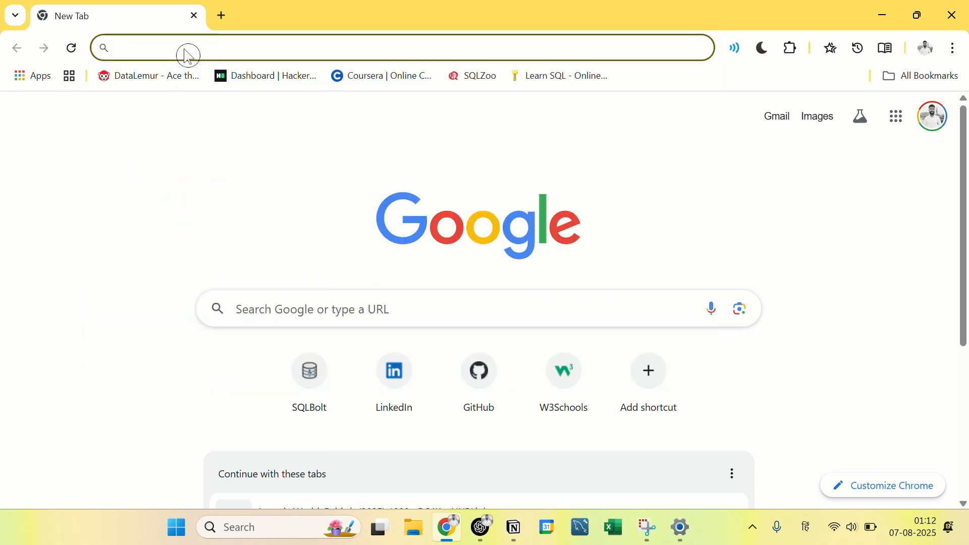
pyautogui.click(883, 17)
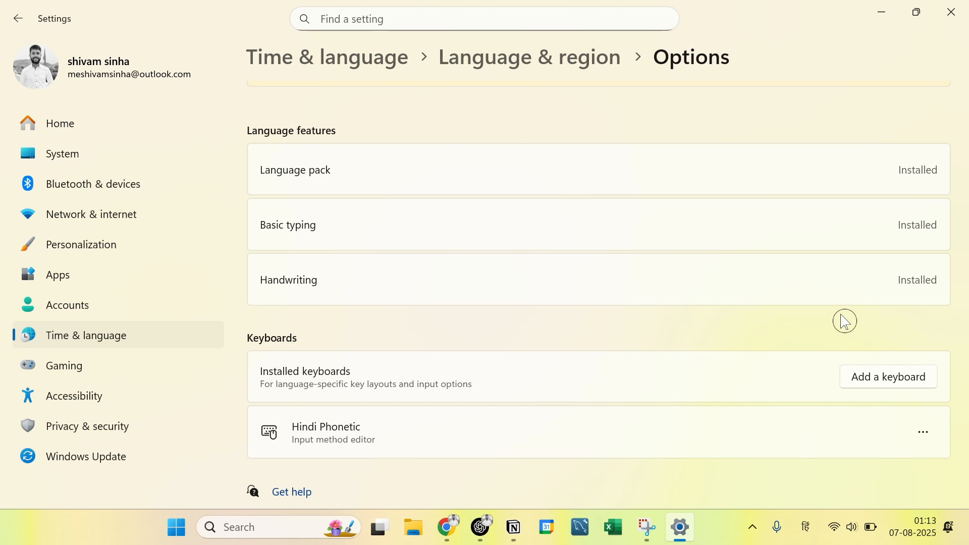
# Check the available keyboard layouts, then toggle the input language from Hindi to English, back to Hindi and to English again.
pyautogui.click(810, 528)
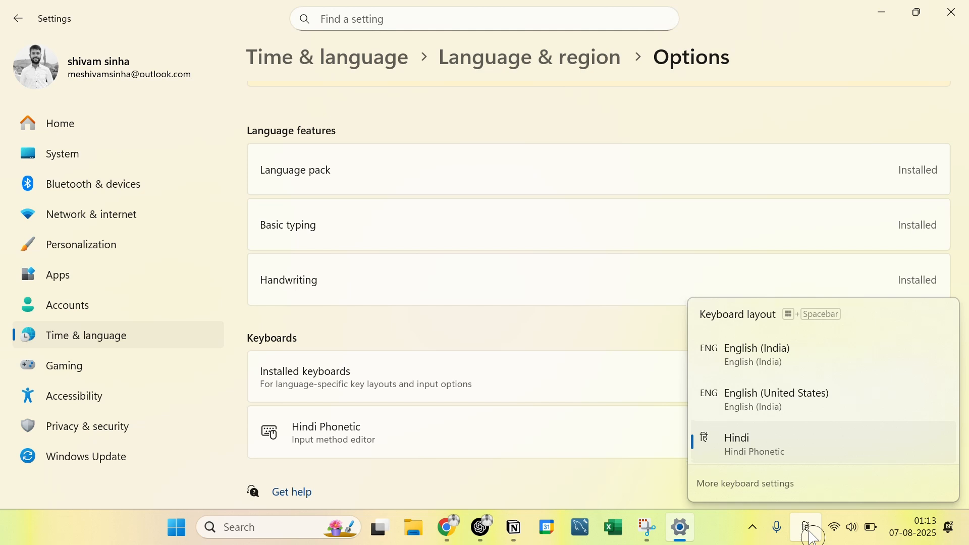
pyautogui.click(810, 529)
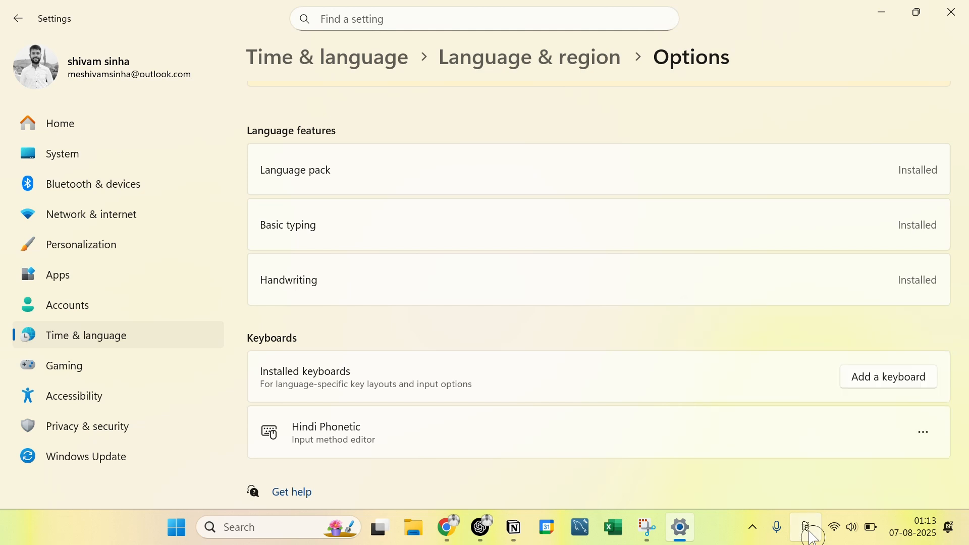
pyautogui.hotkey('alt', 'shift')
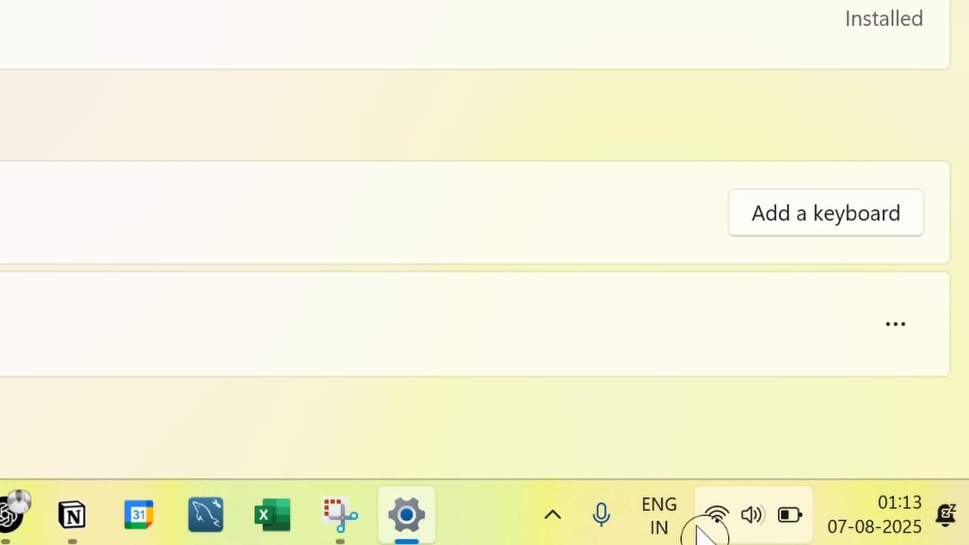
pyautogui.press('super+space')
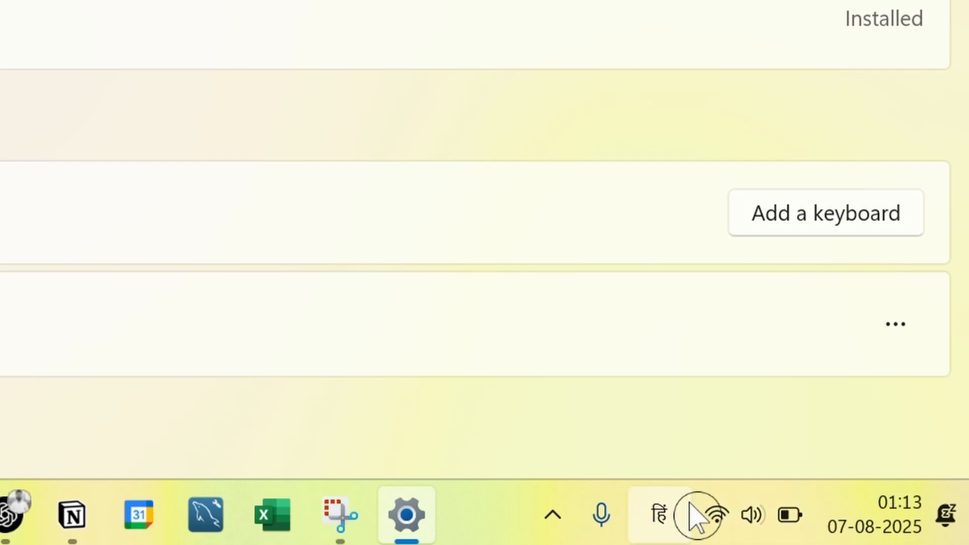
pyautogui.press('super+space')
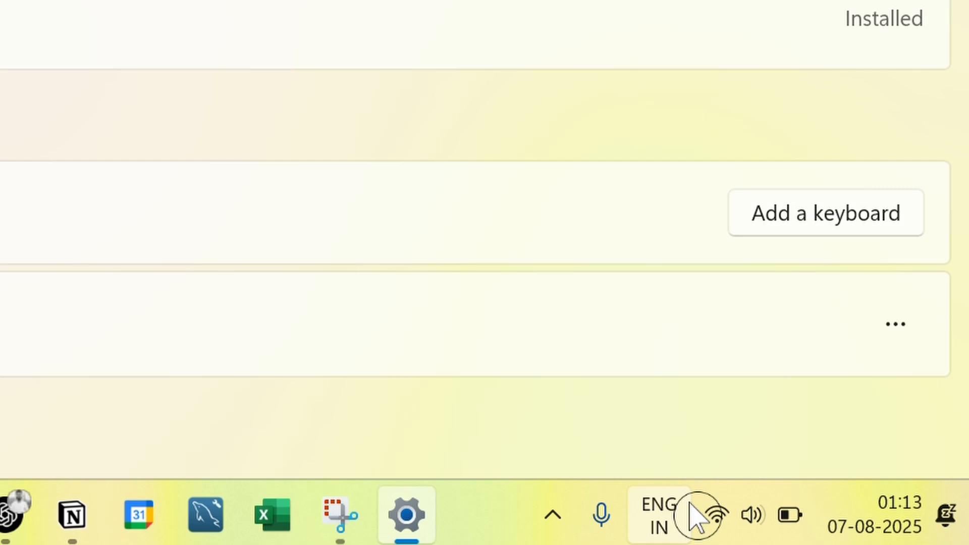